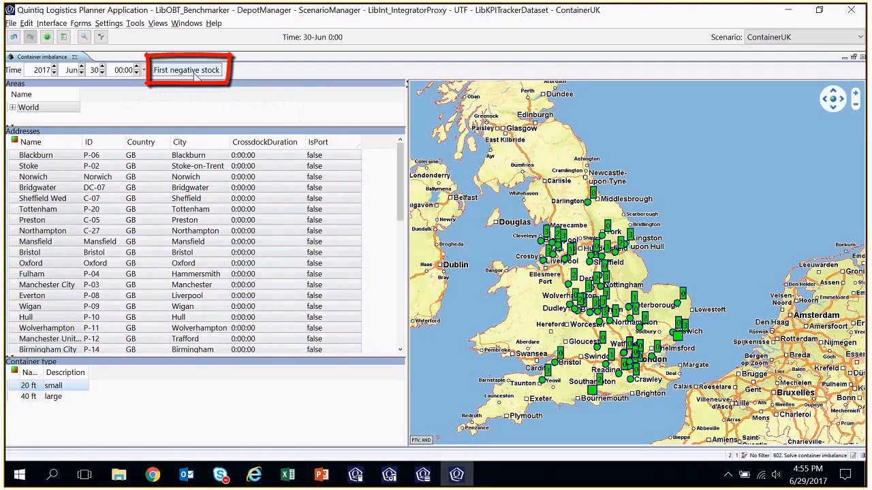
Step: Go to the first negative stock moment for 20 ft containers and reposition one container from Cambridge to Peterborough on the map
click(194, 71)
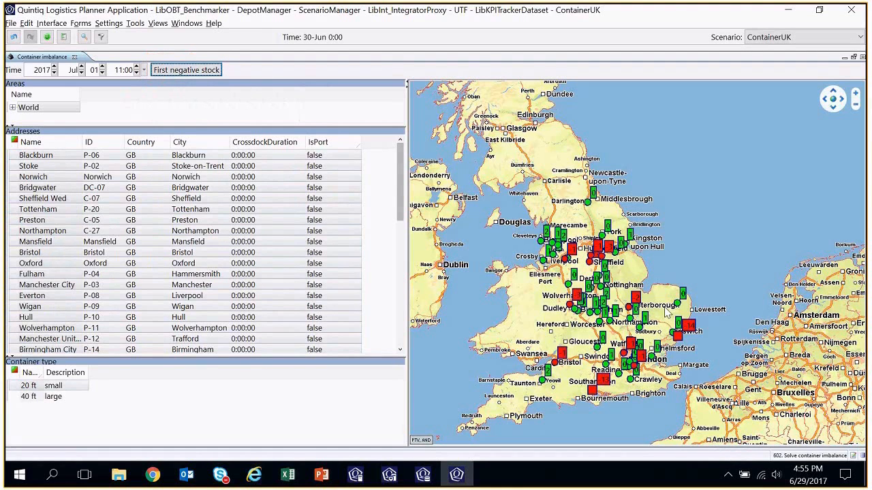
scroll(665, 308, up, 1)
drag(613, 348, 590, 306)
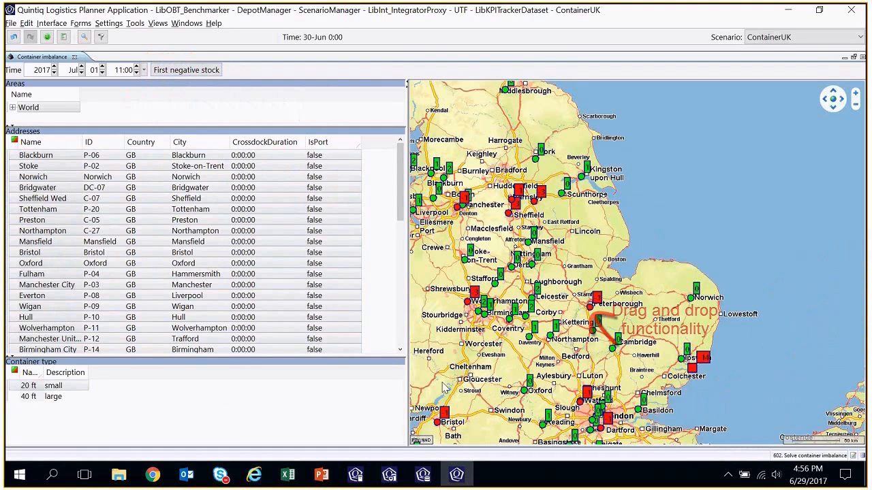
Step: Open the 611. Build routes view and look through the orders and the available containers
click(795, 457)
click(774, 422)
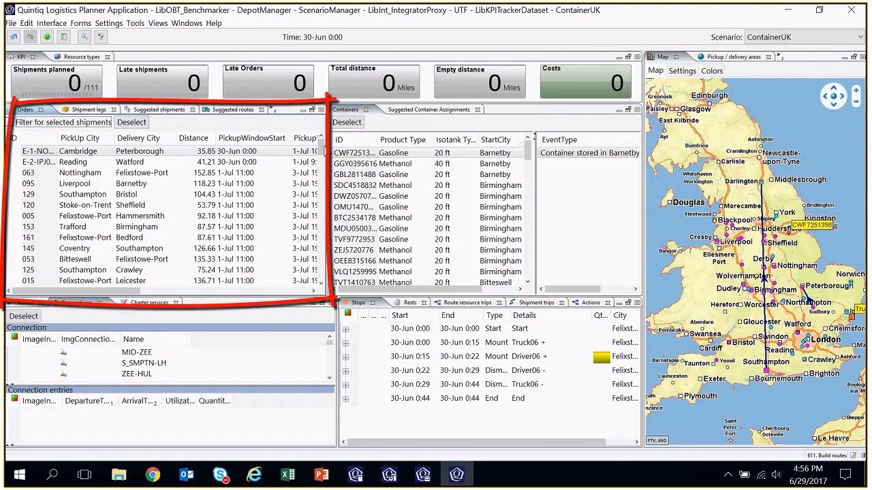
scroll(324, 151, down, 3)
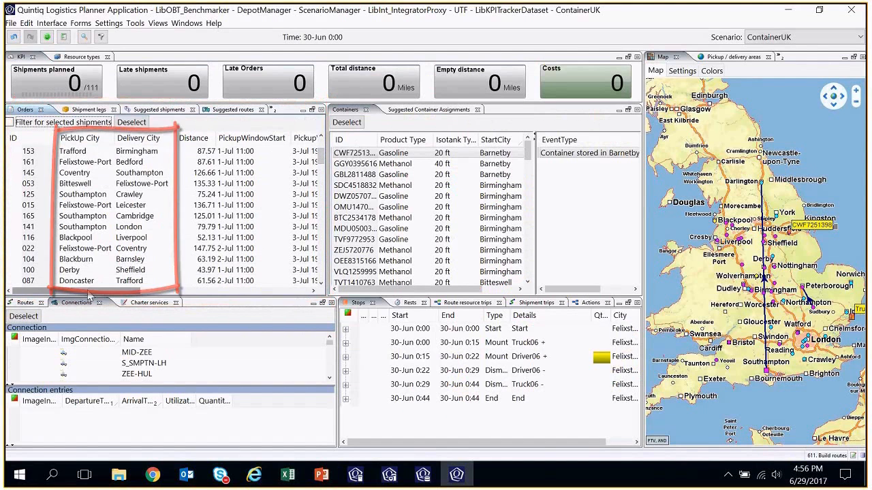
drag(89, 288, 259, 291)
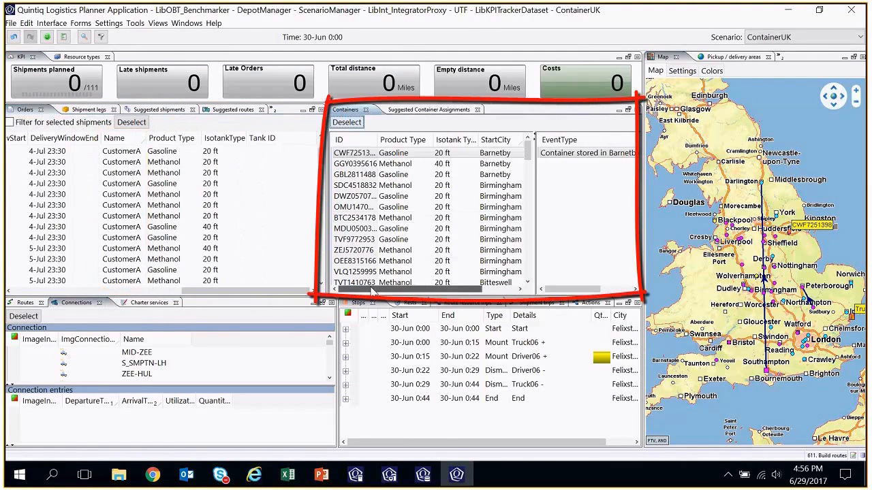
mouse_move(371, 290)
mouse_down()
mouse_move(442, 291)
mouse_move(368, 299)
mouse_up()
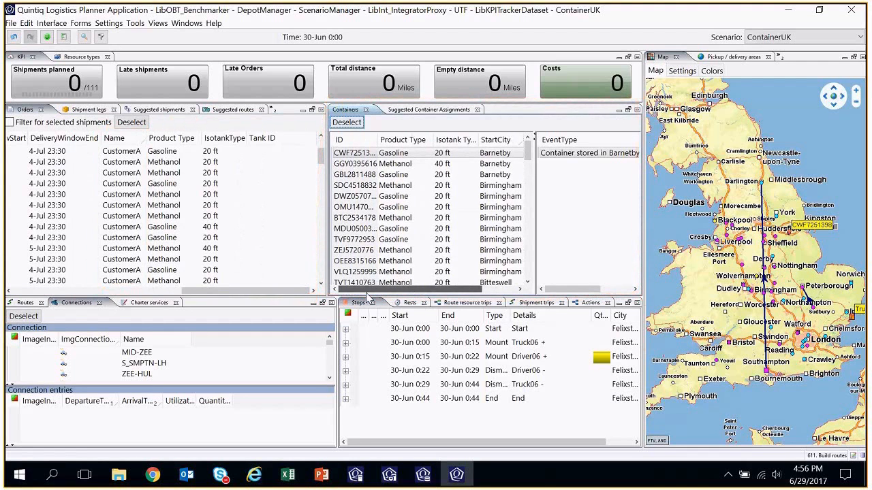
drag(528, 150, 529, 175)
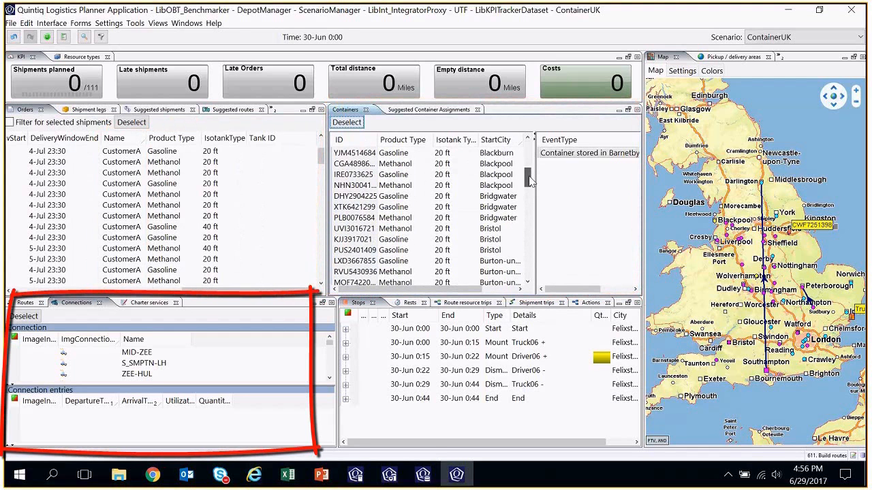
drag(528, 176, 528, 189)
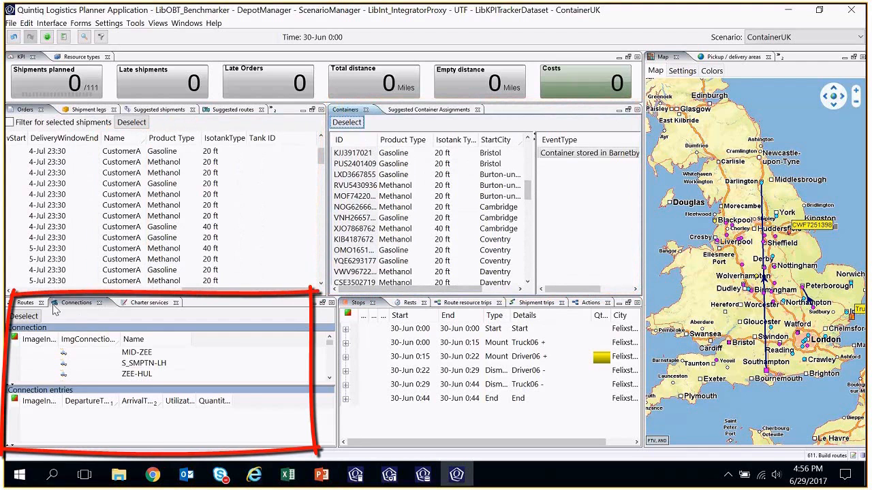
Step: Review the list of truck routes and the list of connections
click(22, 303)
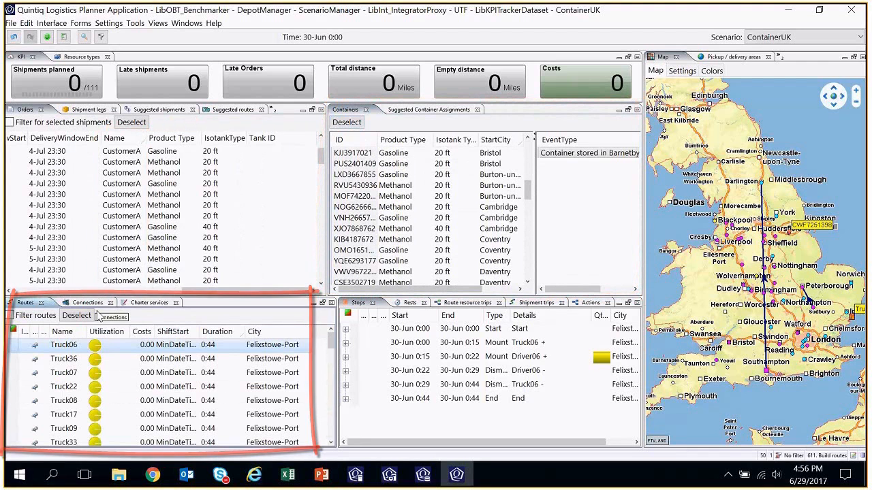
drag(333, 343, 333, 358)
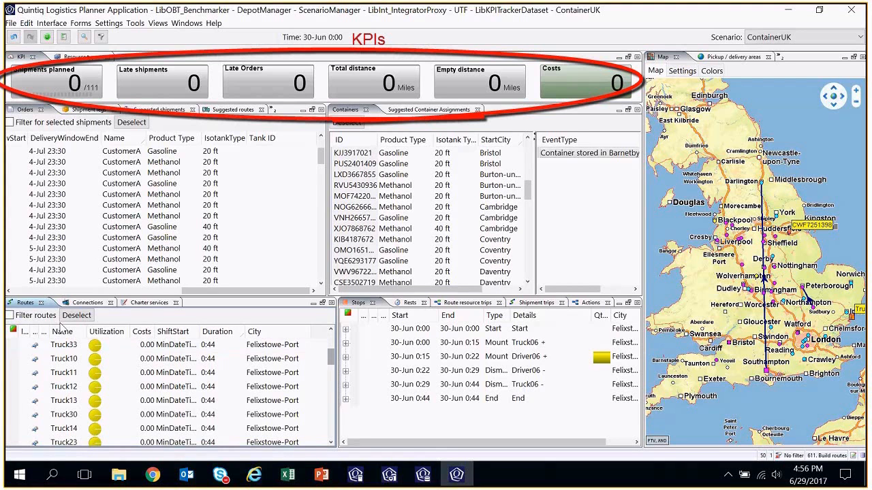
click(88, 303)
drag(330, 352, 329, 374)
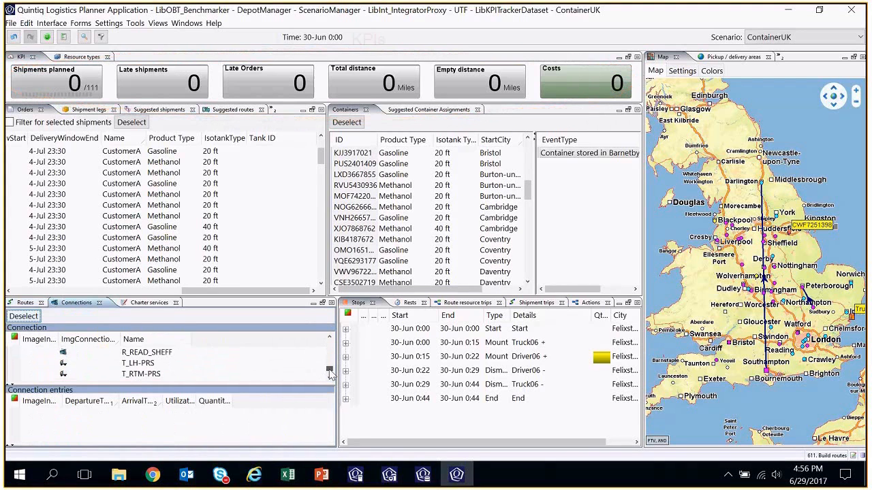
Step: Clear the current selections in the shipment legs, containers and routes lists, and bring the orders list back
click(96, 111)
click(240, 126)
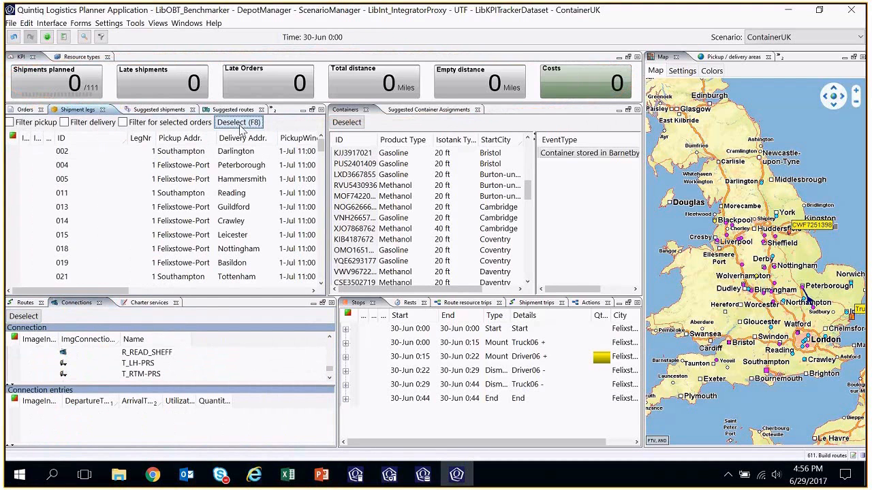
click(24, 109)
click(346, 124)
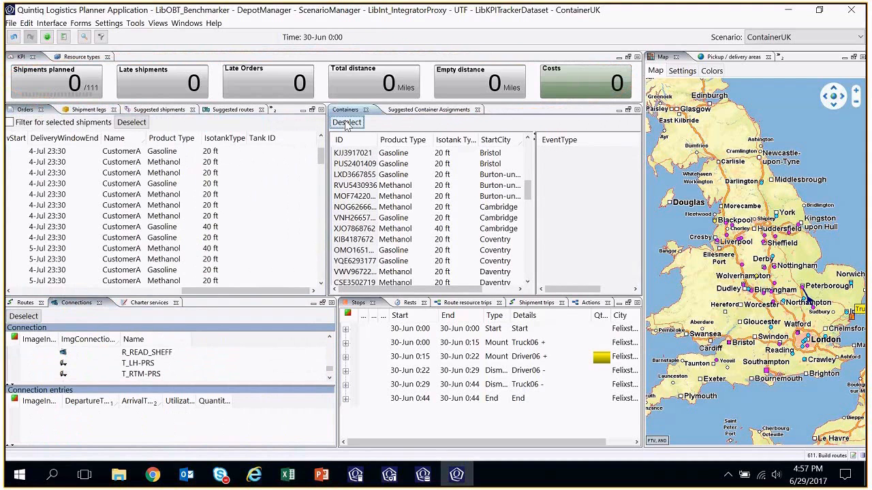
click(25, 303)
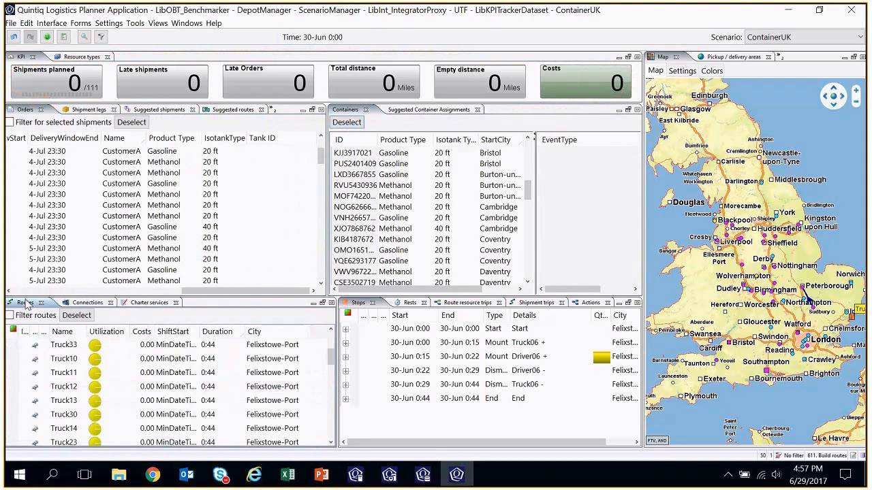
click(77, 315)
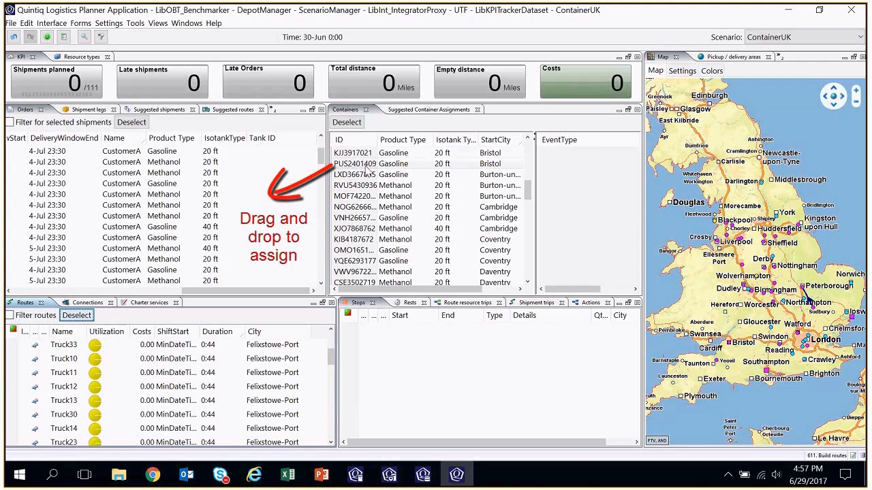
Step: Assign container PUS2401409 to a 20 ft gasoline order and container NOG6266629 to a 20 ft methanol order
drag(364, 165, 262, 196)
mouse_move(361, 206)
mouse_down()
mouse_move(243, 228)
mouse_move(218, 242)
mouse_move(225, 227)
mouse_up()
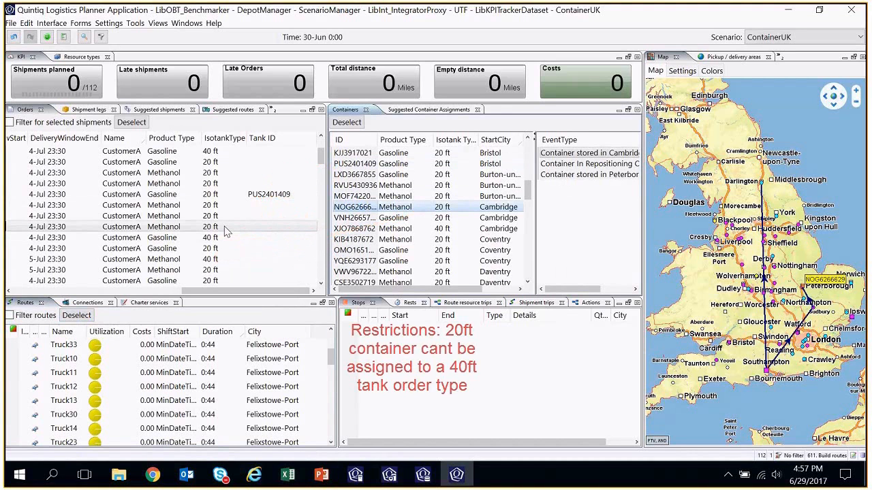
Step: Plan containers for all orders automatically and check the assigned tank IDs in the orders list
right_click(380, 219)
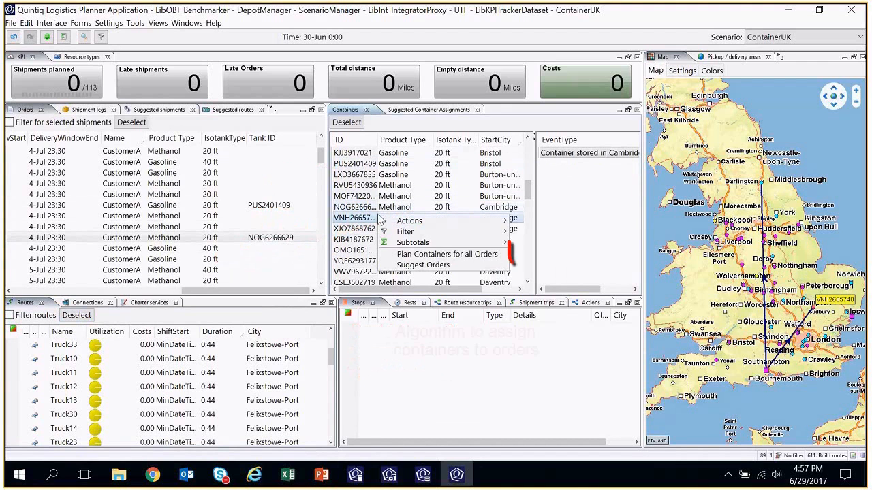
click(425, 254)
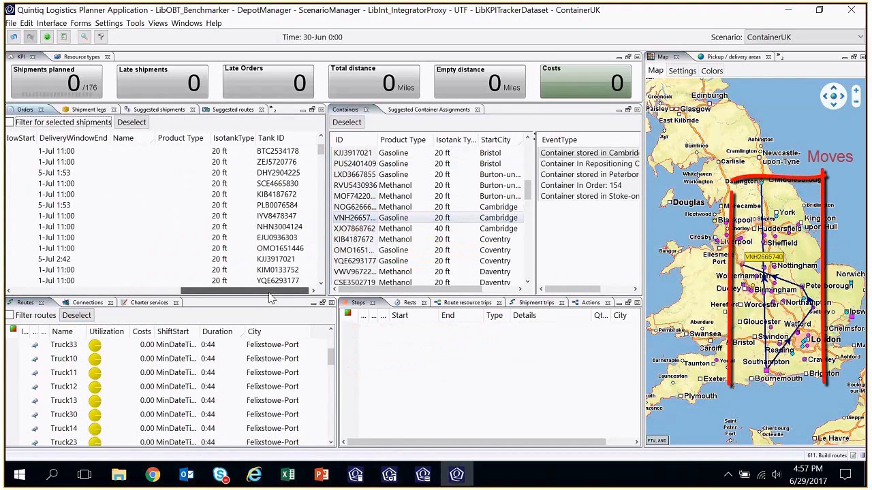
drag(270, 294, 239, 296)
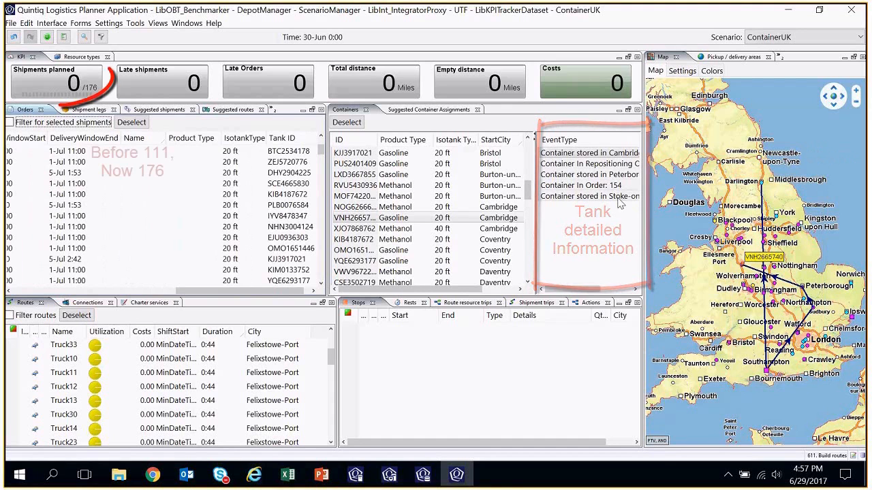
Step: Inspect the planned moves of containers NOG6266629, RVU5430936 and LXD3667855, clear the container selection and review the orders
click(394, 207)
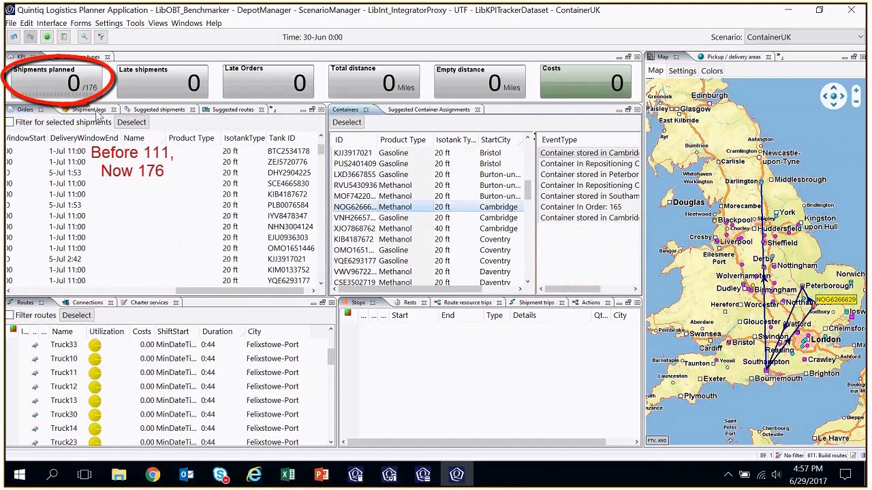
click(420, 195)
click(418, 176)
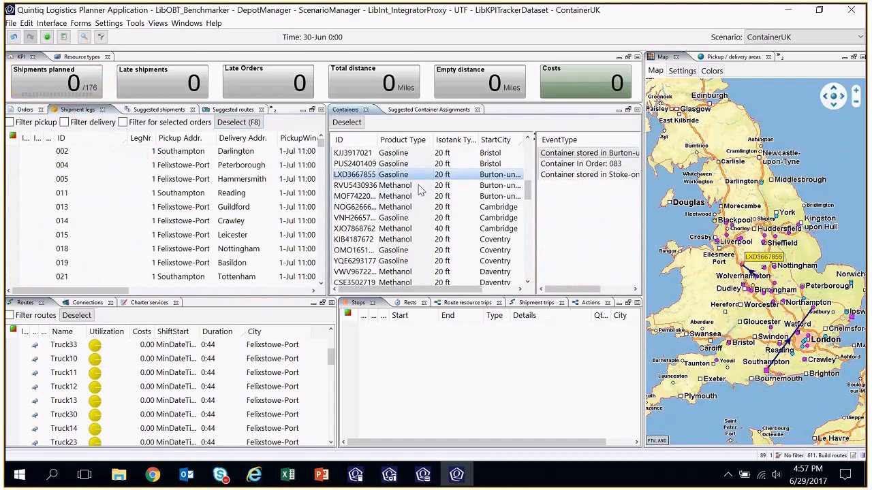
click(346, 123)
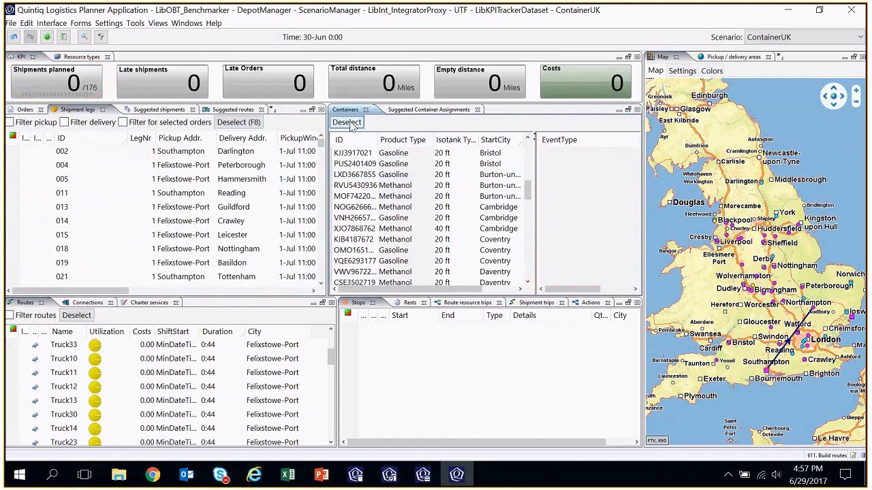
click(23, 110)
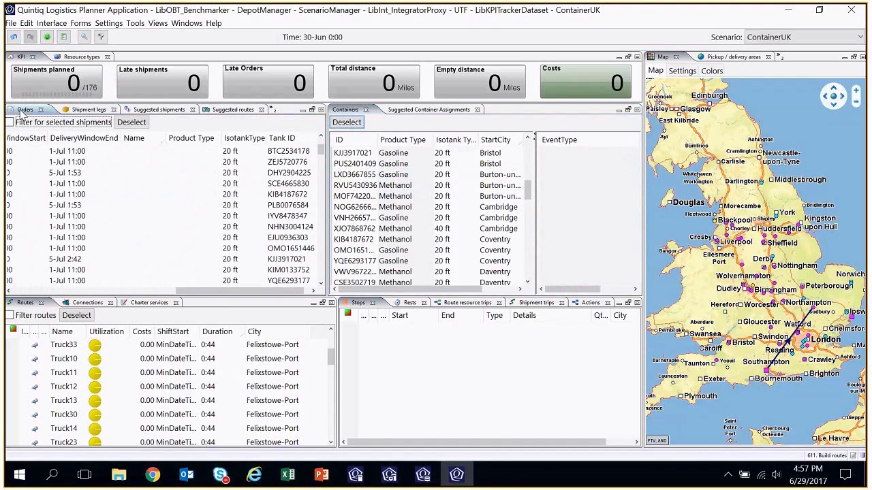
drag(250, 293, 233, 293)
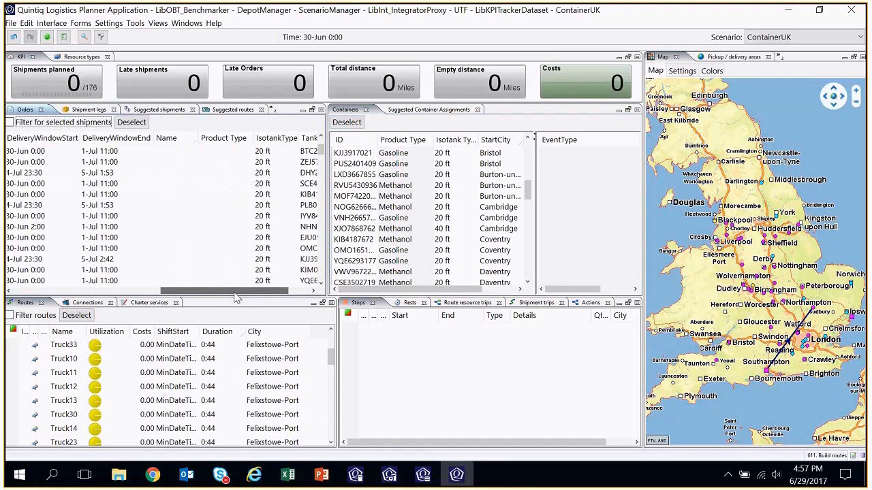
Step: Assign shipment leg 011 to Truck33 and shipment leg 014 to the R_VNL-RTM connection
click(78, 110)
drag(95, 194, 66, 352)
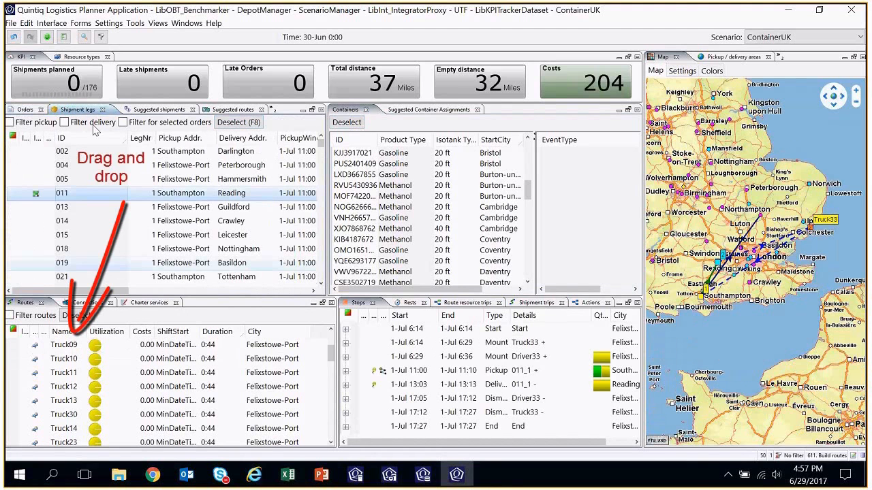
drag(75, 221, 131, 352)
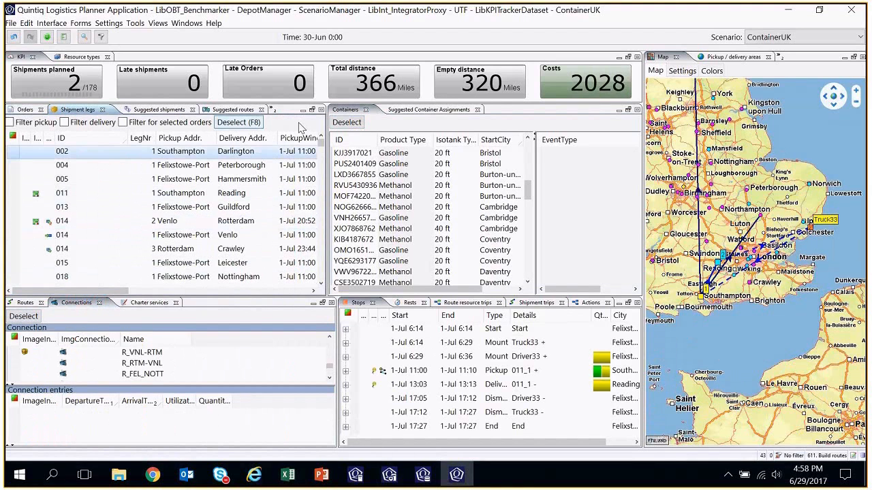
scroll(320, 146, down, 2)
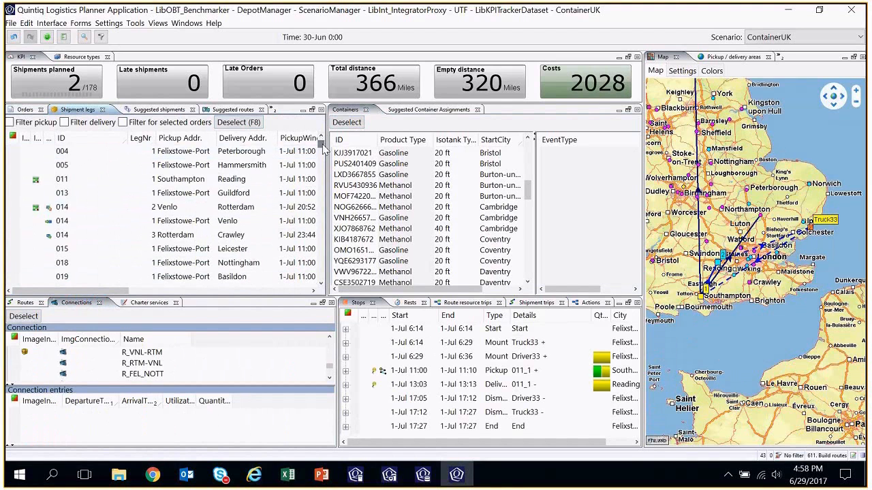
scroll(318, 149, up, 2)
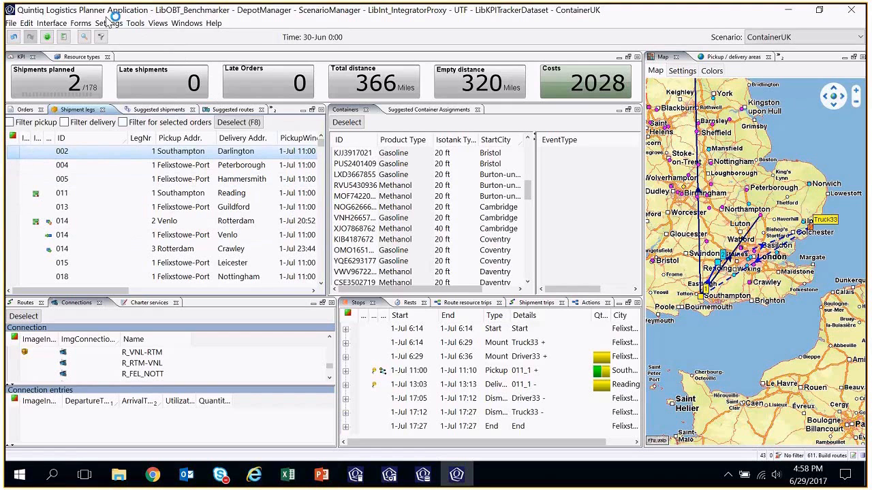
Step: Start an optimizer run to plan the shipments
click(135, 23)
mouse_move(165, 35)
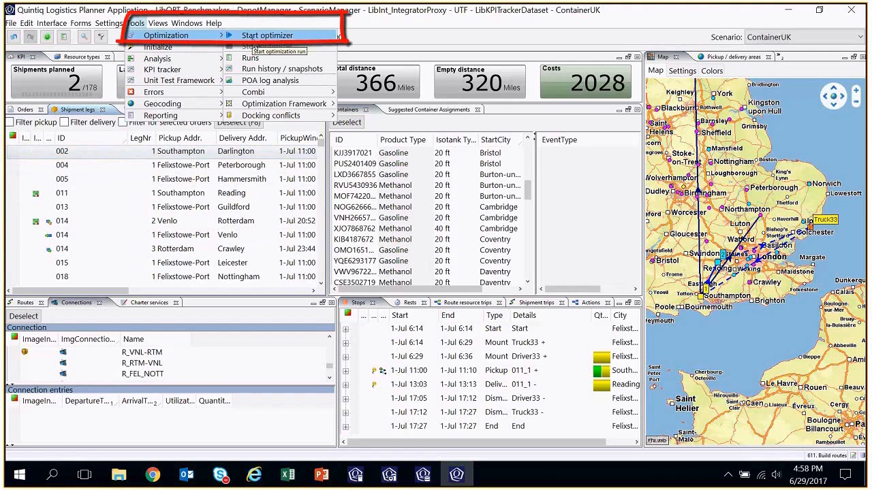
click(252, 36)
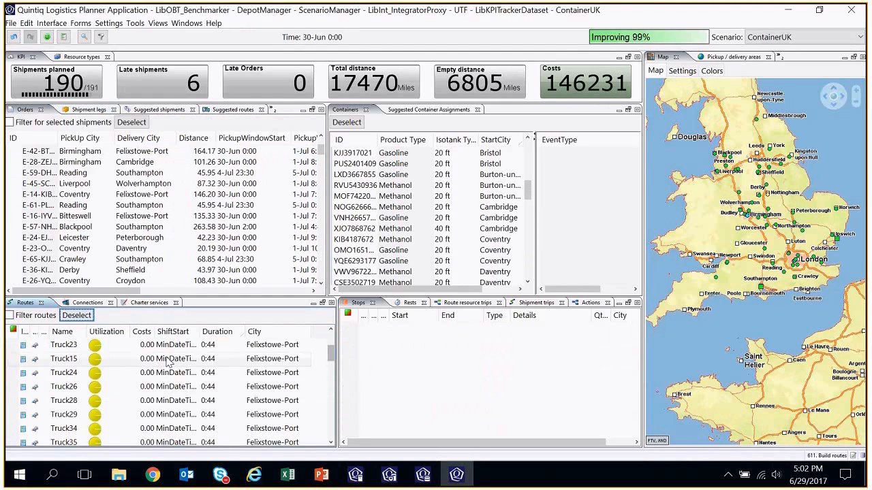
Step: Inspect the planned route and stops of Truck44, and clear the route selection
mouse_move(169, 363)
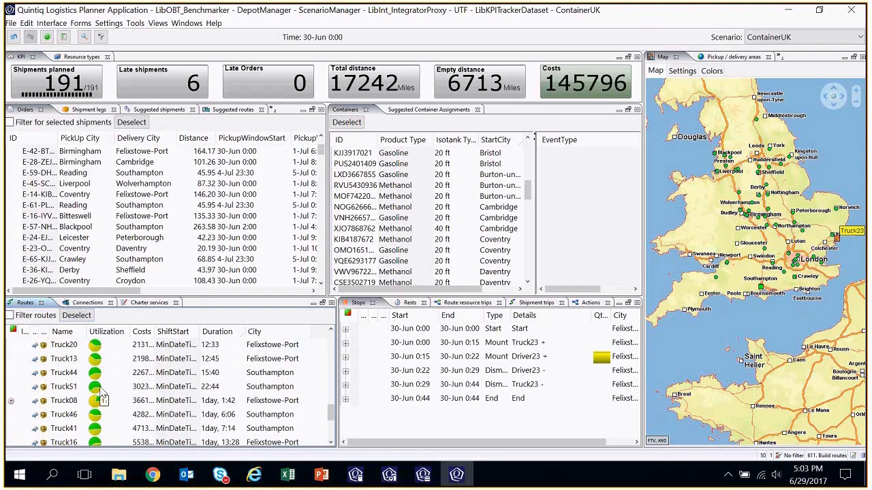
click(99, 375)
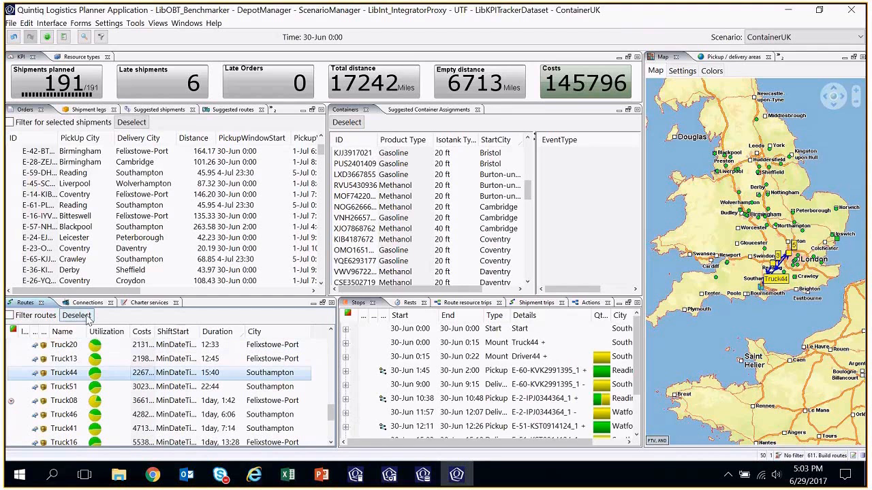
click(77, 316)
Step: Open the 722. Container Tracking view, shift the chart so it begins around 30-6-2017, and check its color legend
click(826, 455)
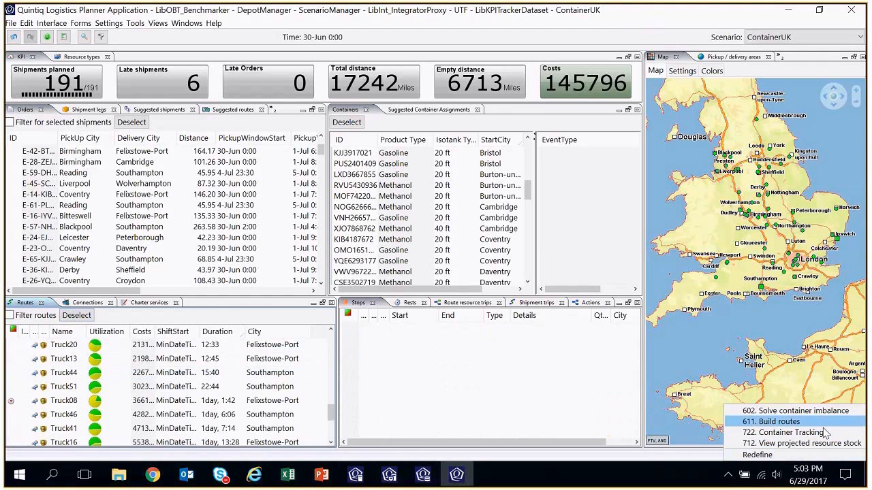
click(790, 433)
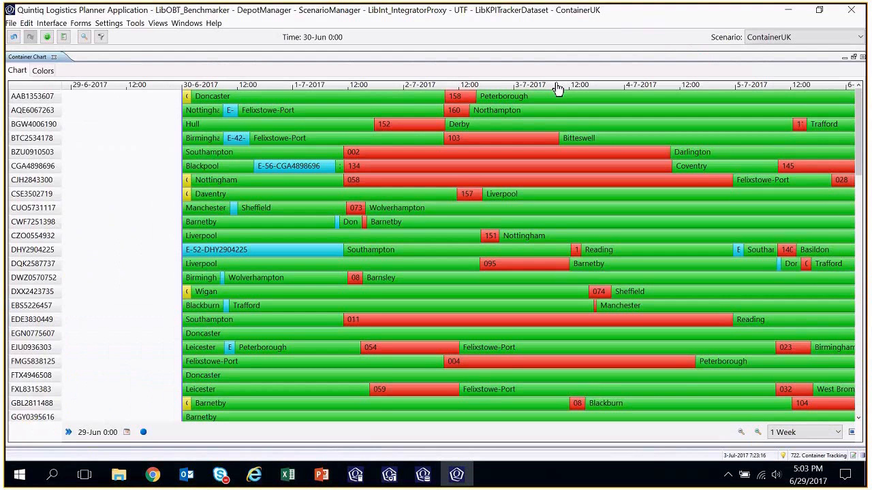
click(126, 96)
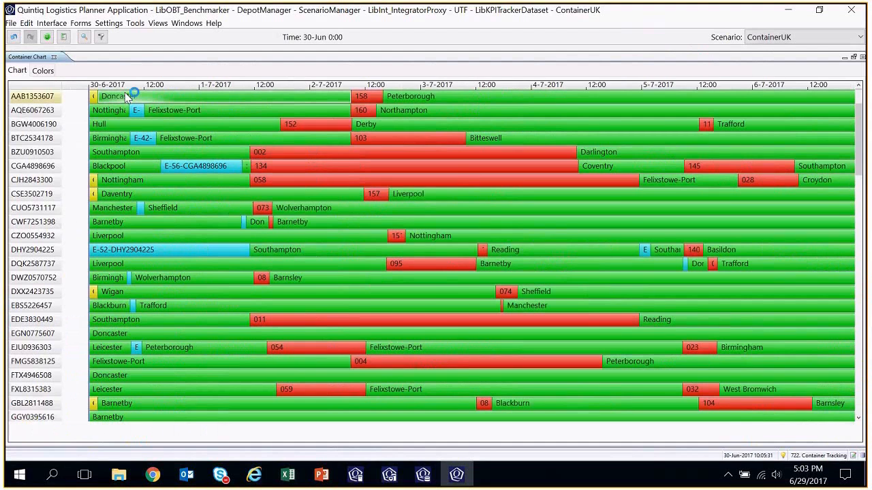
click(46, 72)
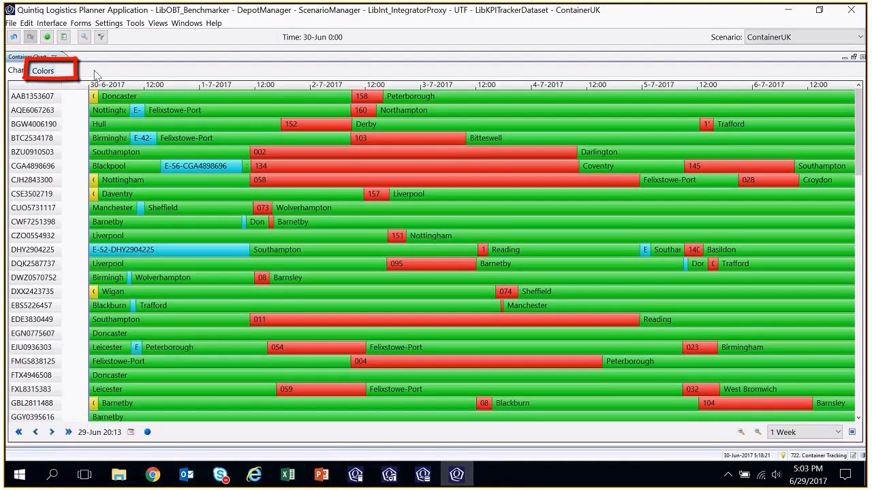
mouse_move(346, 155)
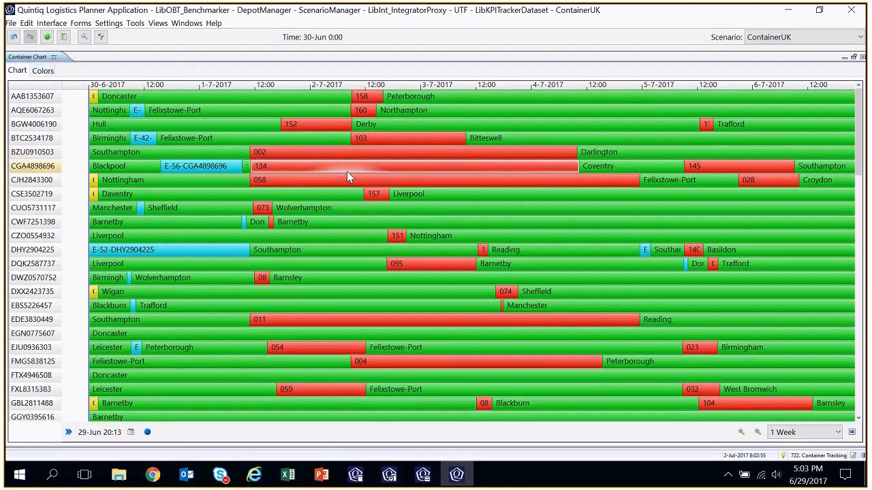
Step: Open the 712. View projected resource stock view and display the projected 20 ft container stock for Southampton
click(811, 455)
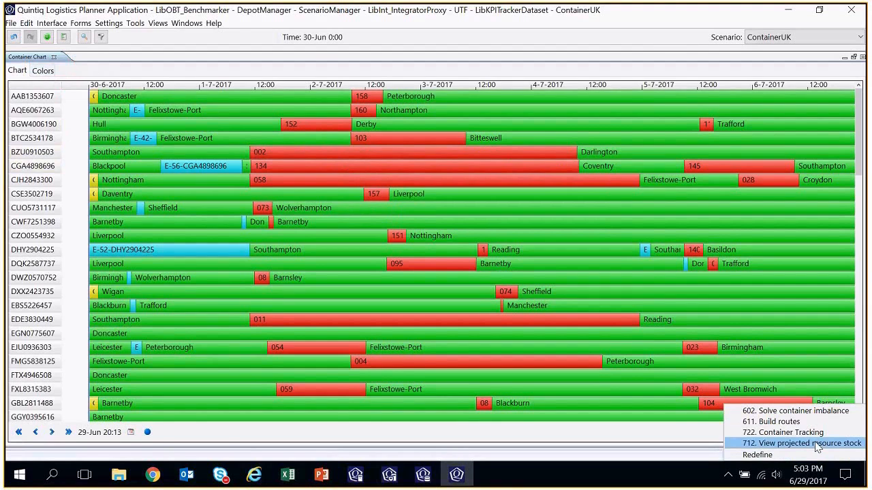
click(817, 444)
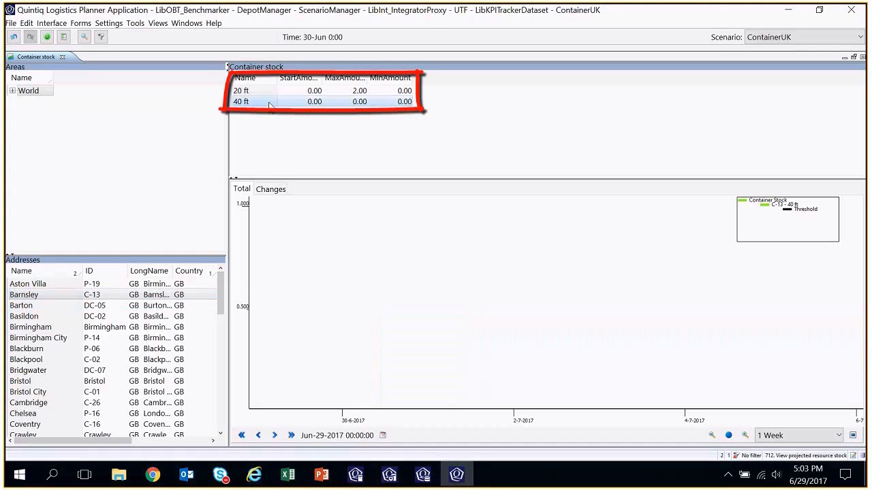
click(271, 92)
drag(221, 300, 227, 403)
click(60, 373)
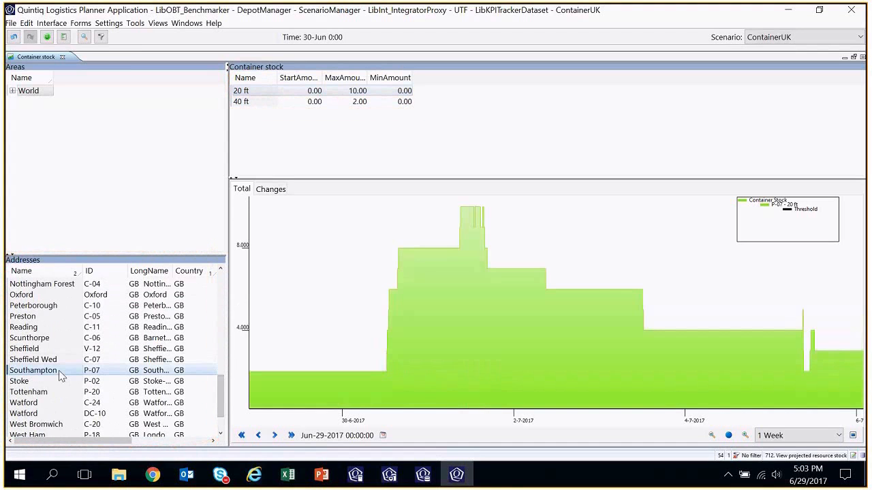